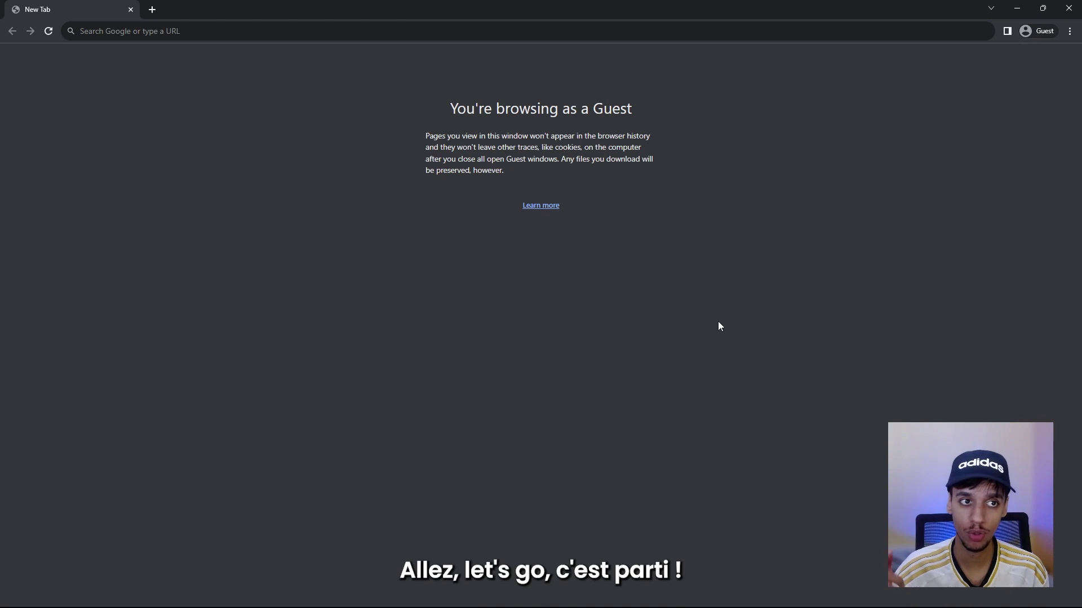
Put the cursor in the address bar of Chrome's Guest new tab.
click(97, 31)
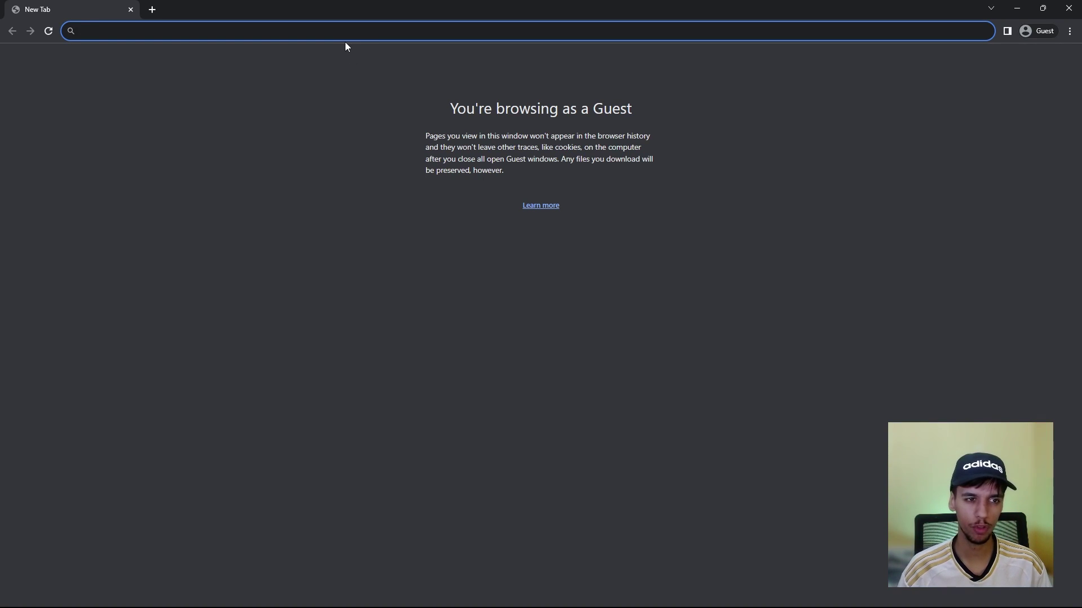
Paste and open the affiliate link, then switch to the French Adobe site.
right_click(269, 33)
click(313, 123)
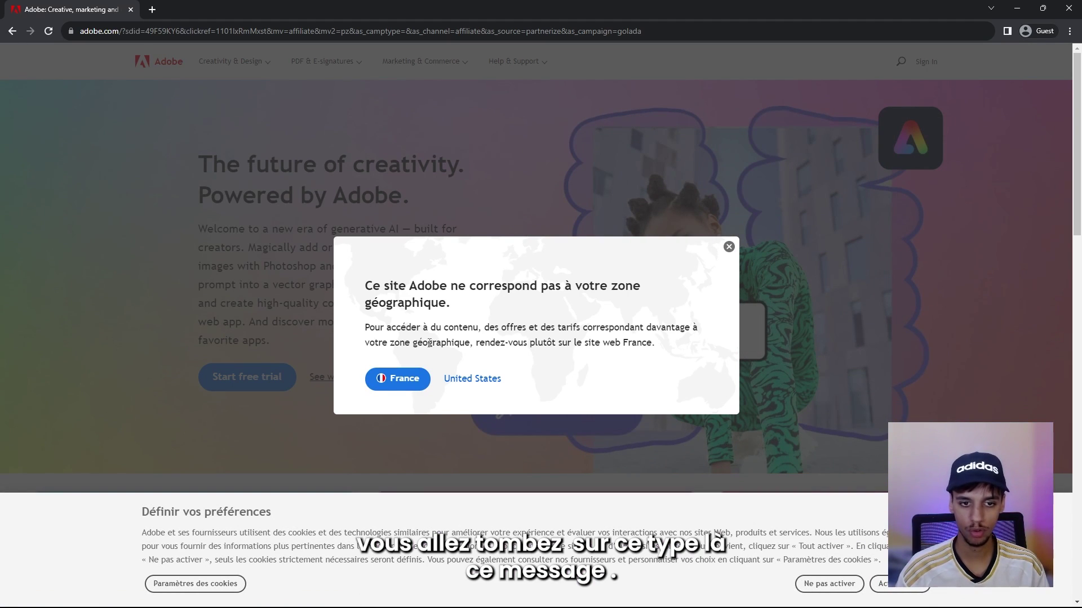
click(391, 380)
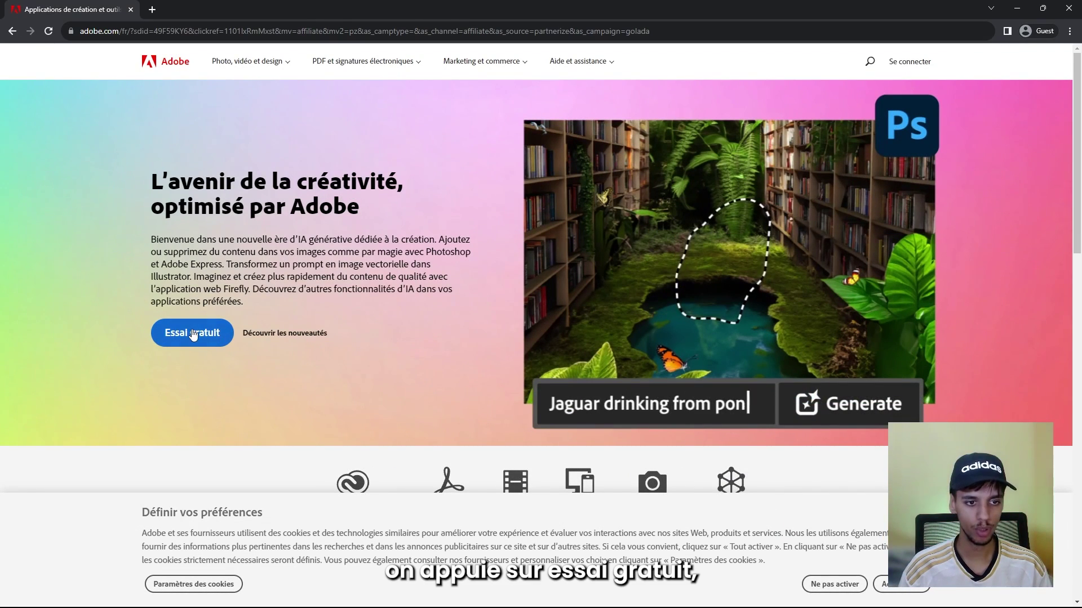
Choose the student Tout Creative Cloud free trial with the 7-day Adobe Stock trial and proceed to checkout.
click(193, 333)
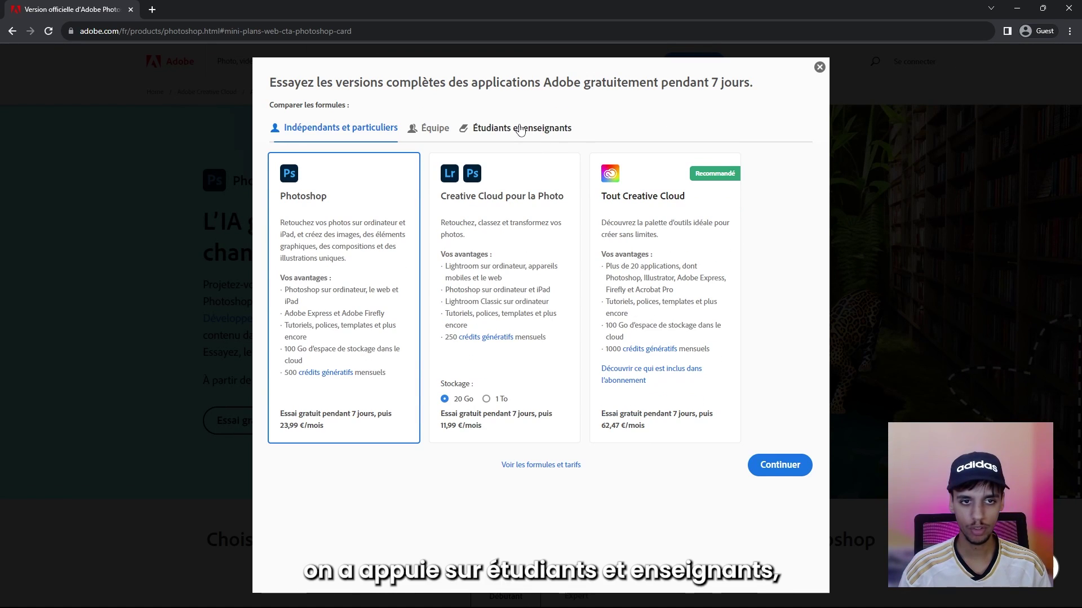
click(519, 130)
drag(281, 217, 366, 218)
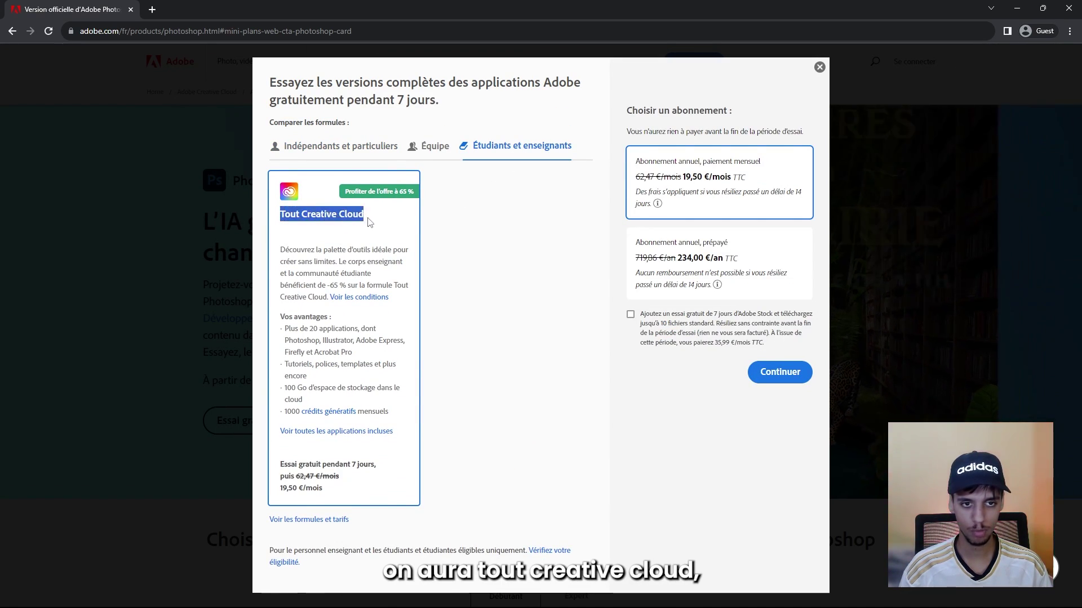
click(681, 328)
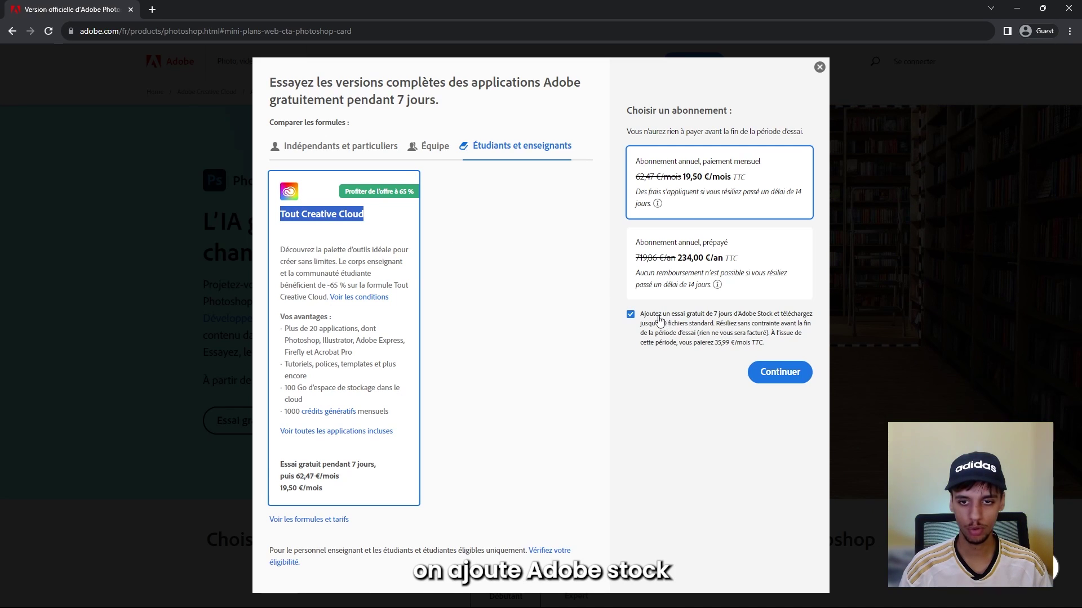
click(777, 371)
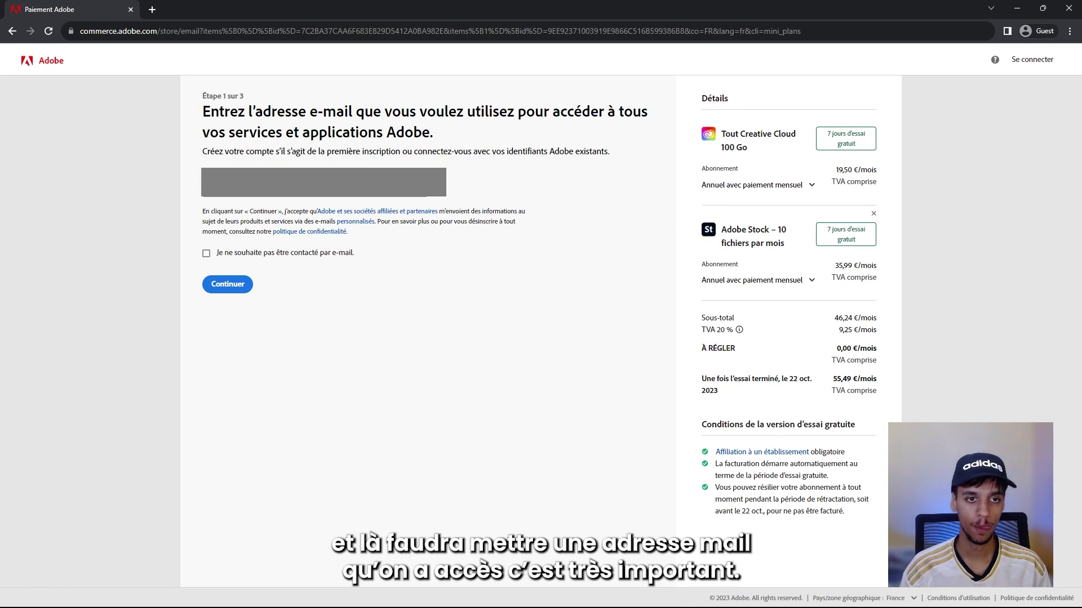
Submit the e-mail with marketing e-mails declined, then the card payment details.
click(207, 254)
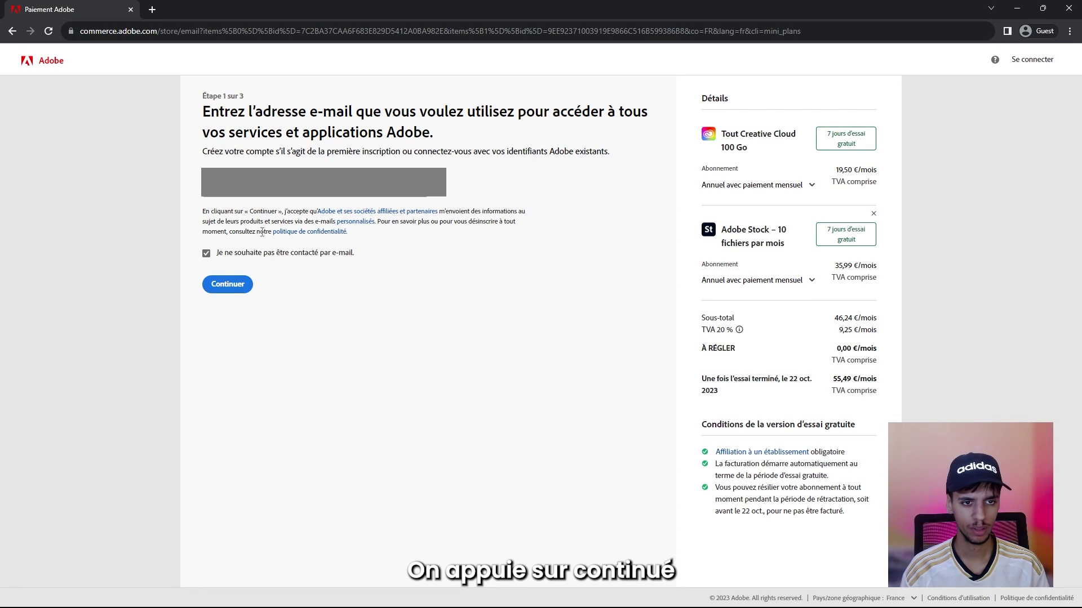
key(Return)
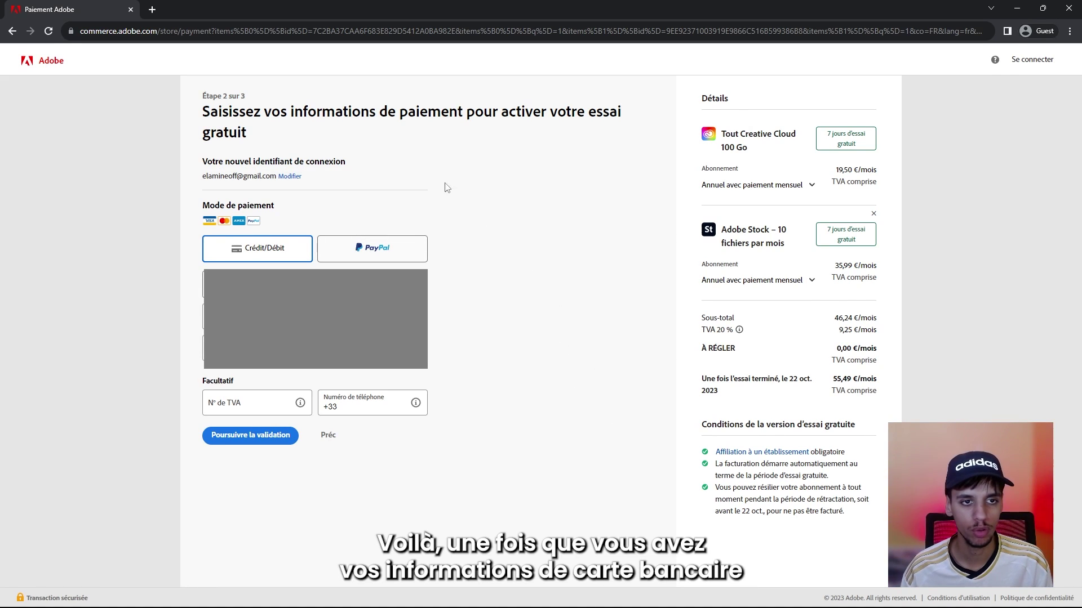
click(237, 441)
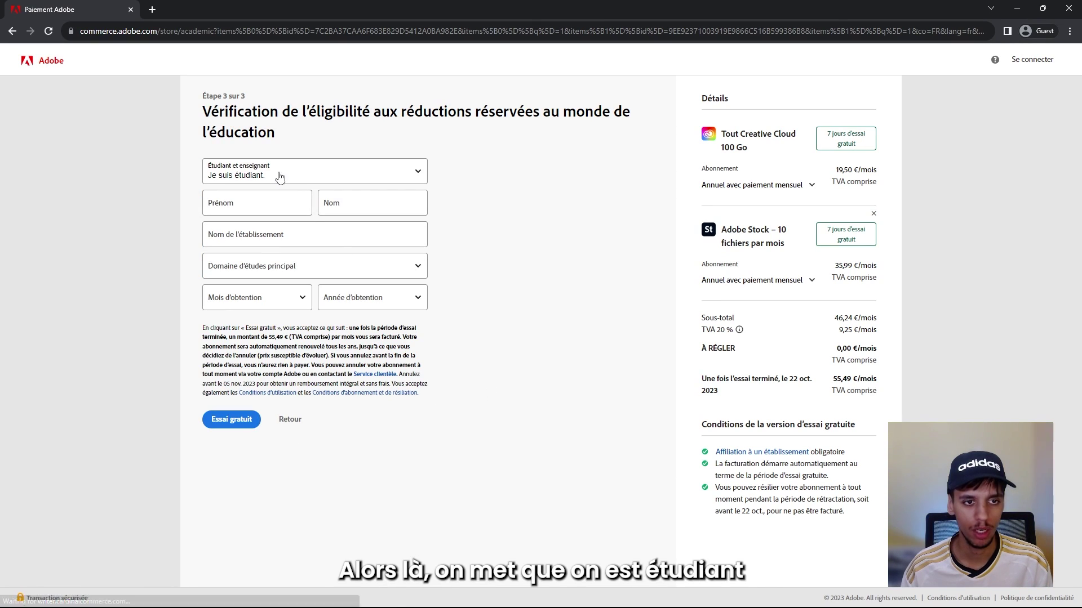
Fill in the student's name and select Esc Des 3 Frontières as the school.
click(260, 203)
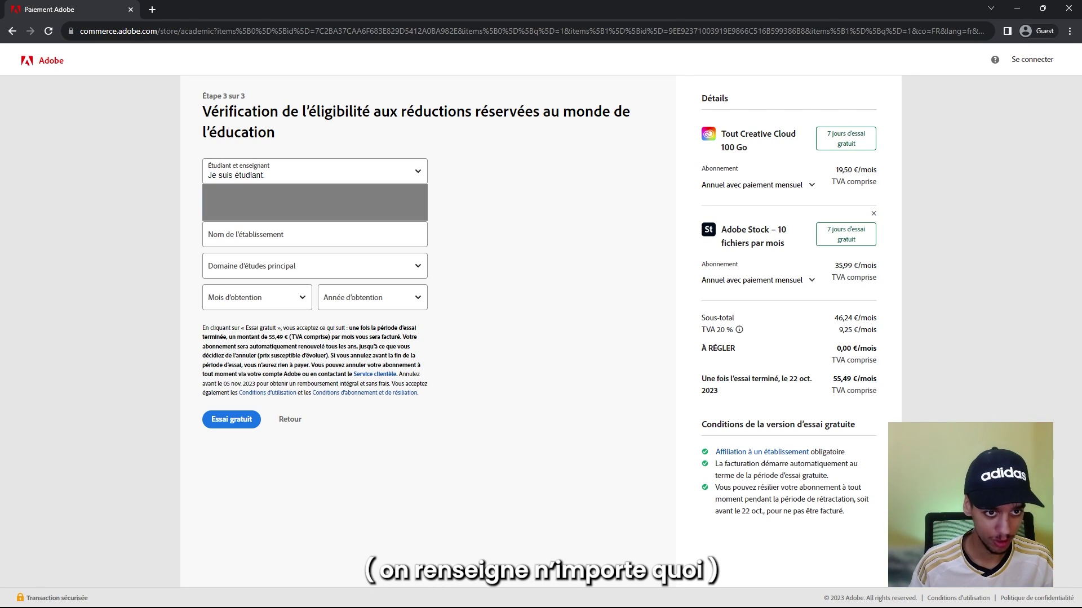
click(313, 242)
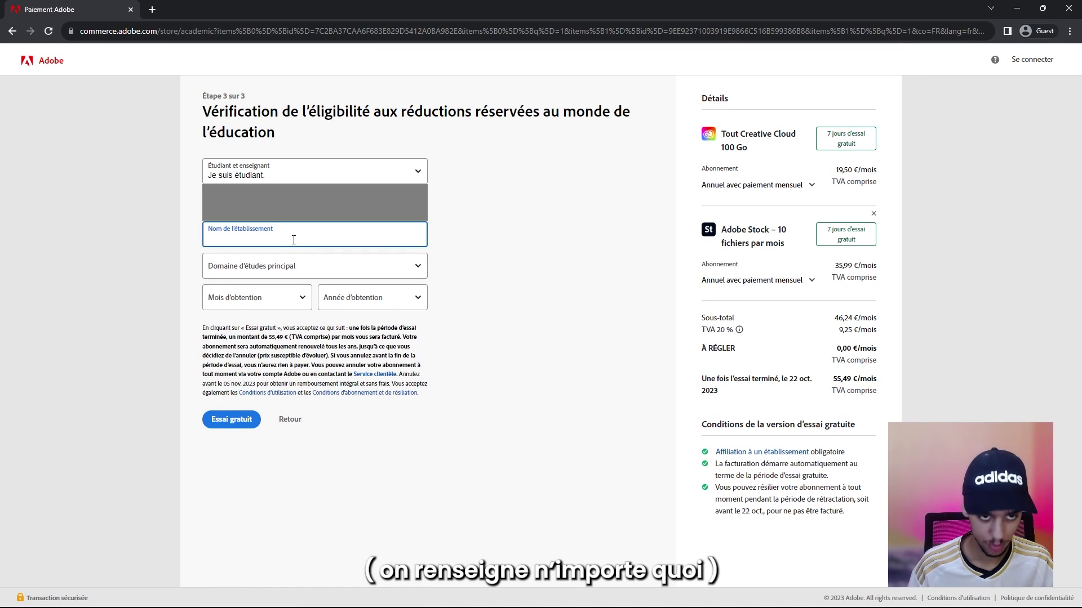
text(3 g)
key(BackSpace)
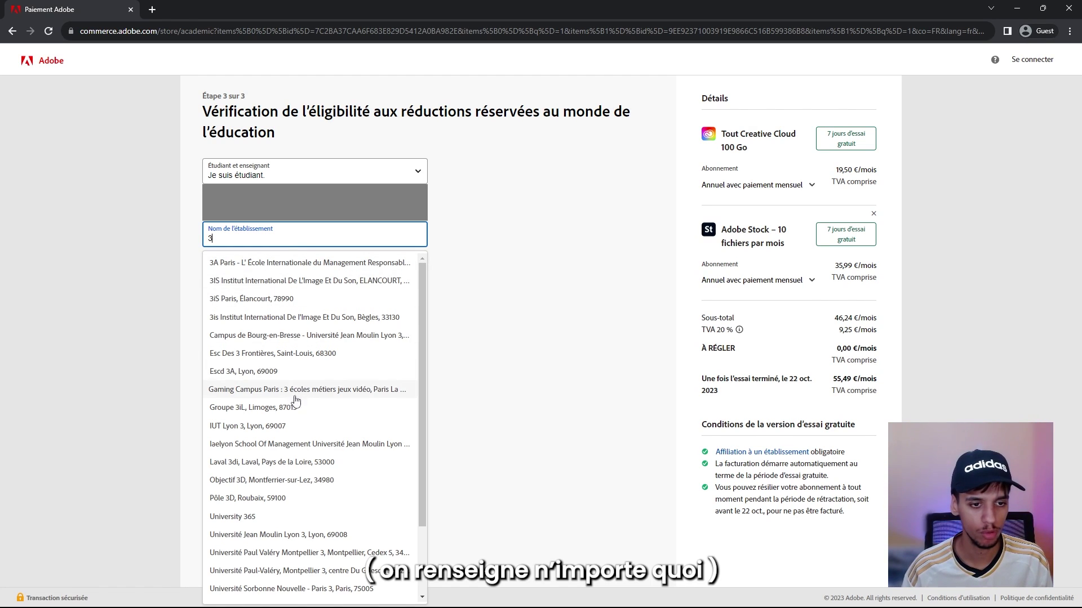
click(271, 353)
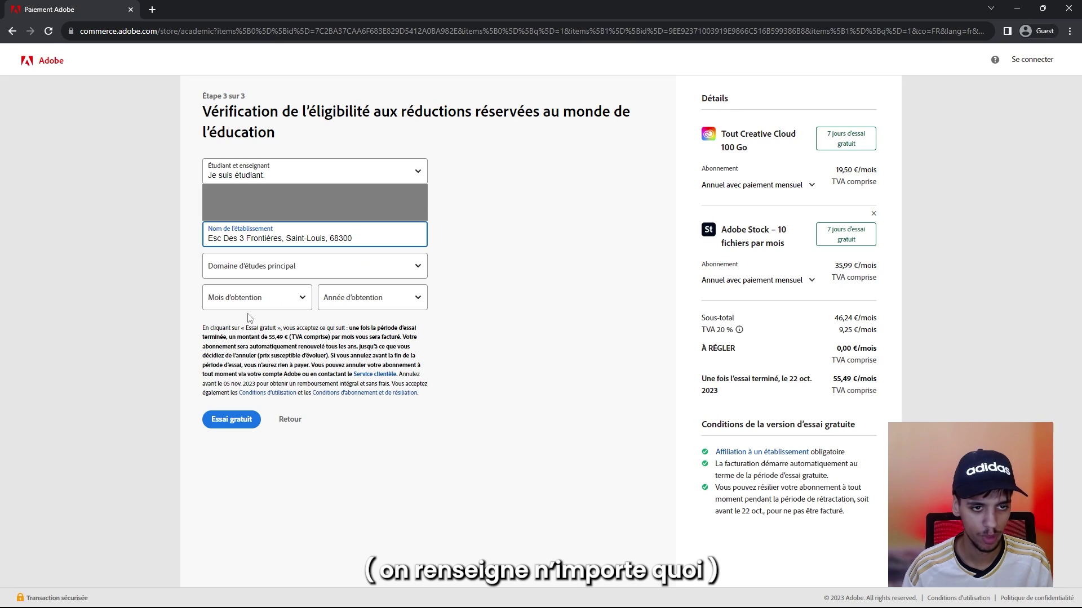
Set field of study to Art, photographie, théâtre, graduation Février 2026, and start the trial.
click(254, 266)
click(236, 307)
click(242, 299)
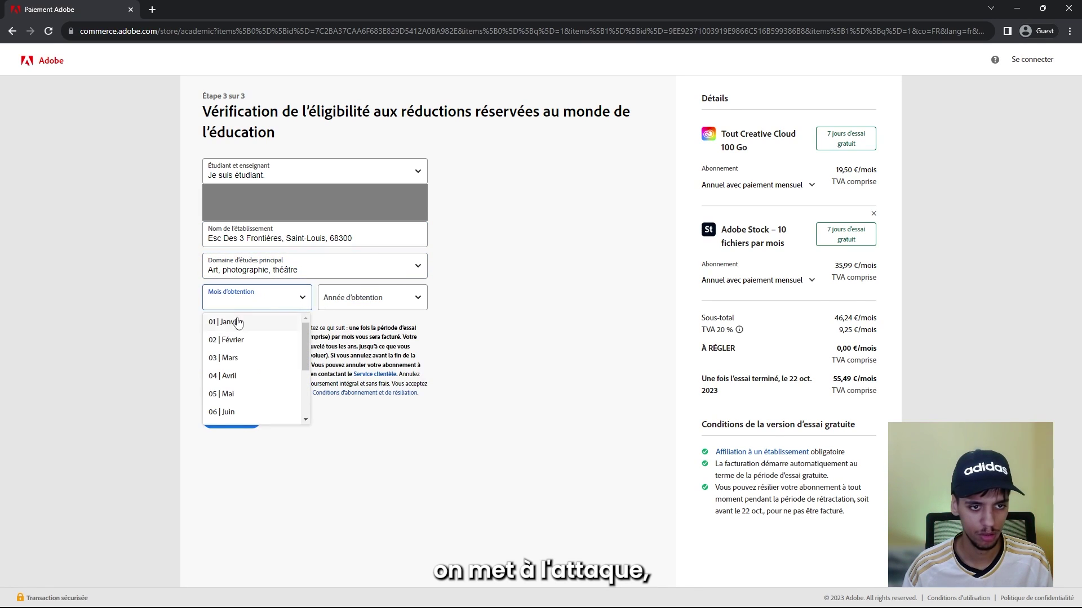
click(233, 339)
click(345, 297)
click(340, 379)
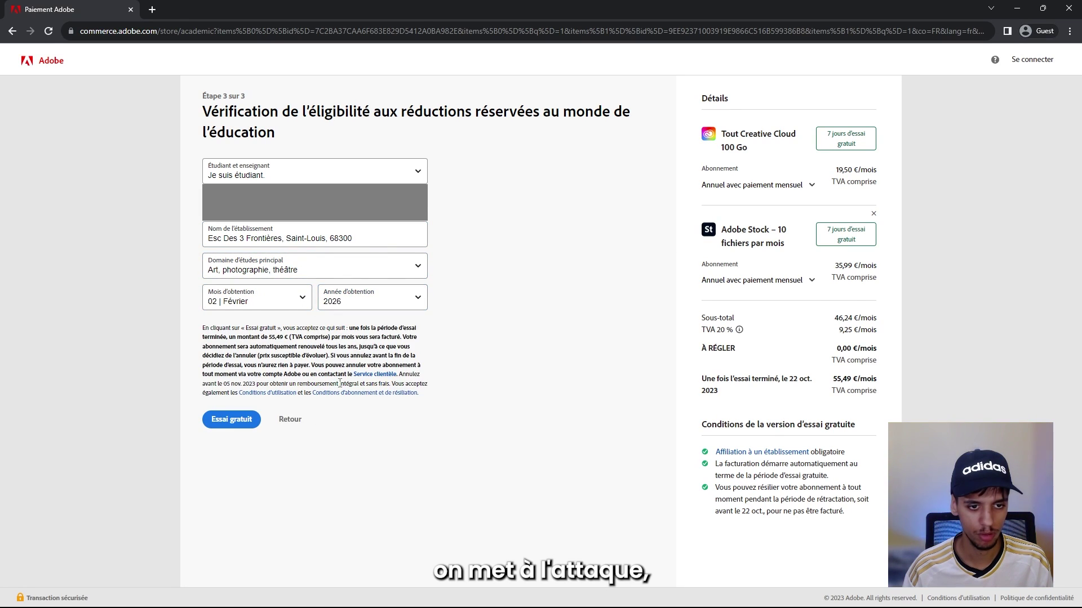
click(221, 420)
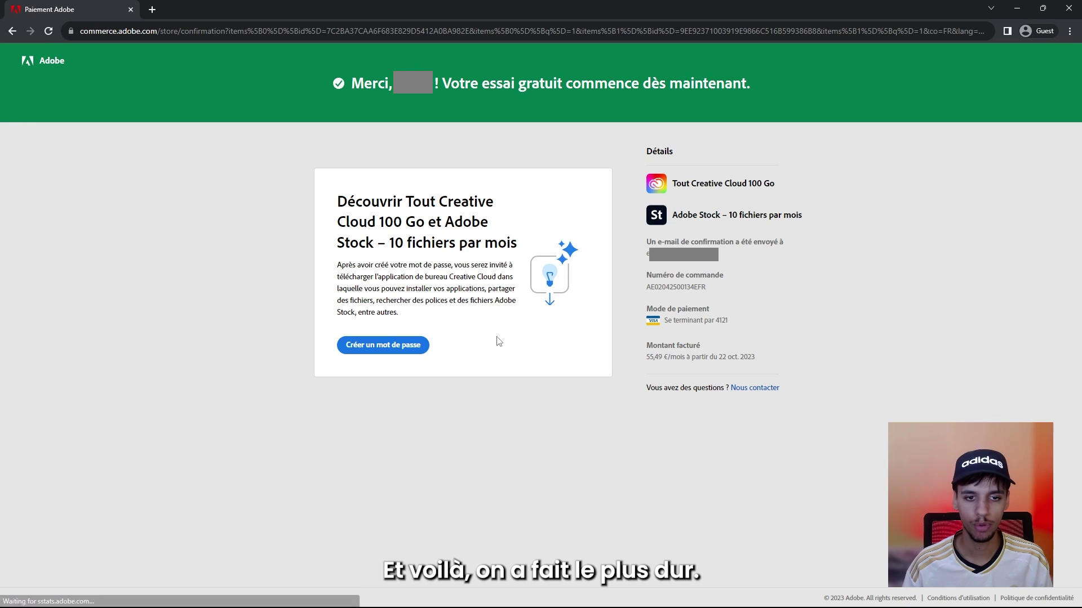
Create the account password and submit the completed account details form.
click(387, 351)
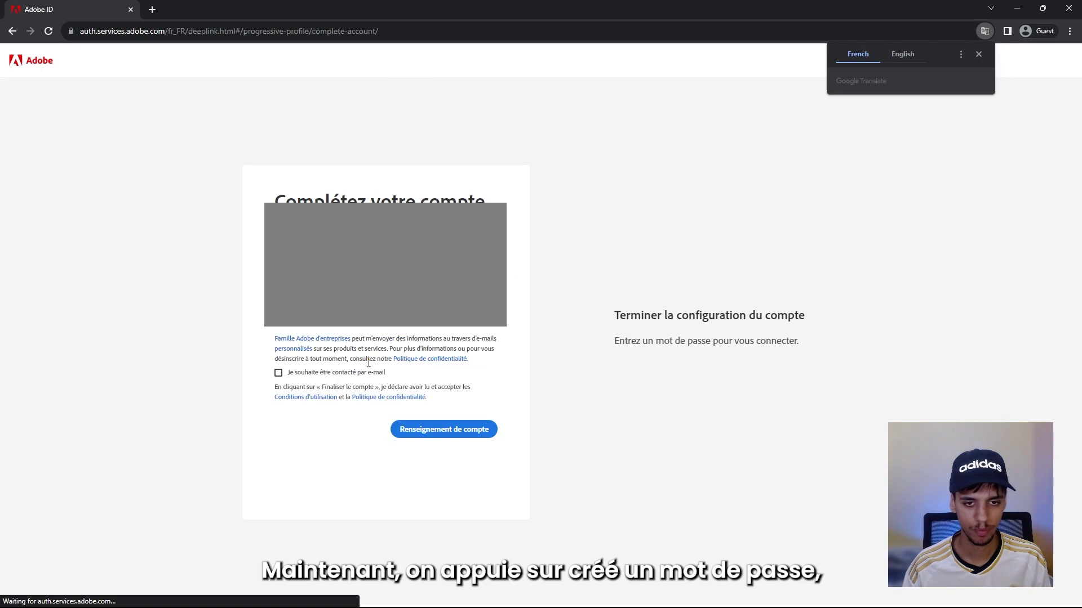
click(448, 495)
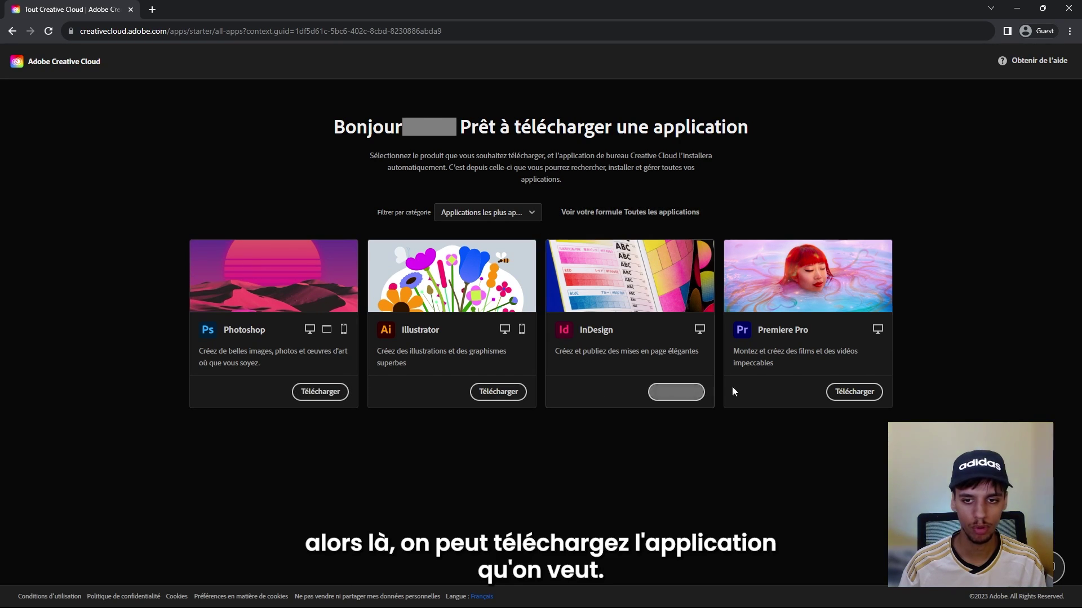
Download and run Photoshop_Set-Up.exe, confirming installation of Creative Cloud and Photoshop.
click(309, 399)
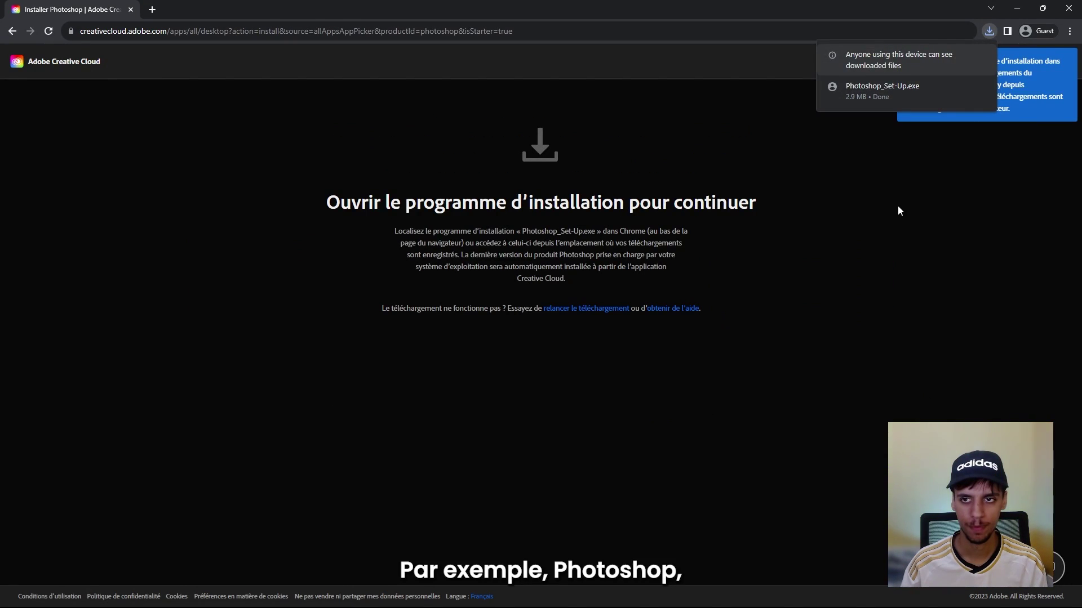
click(902, 96)
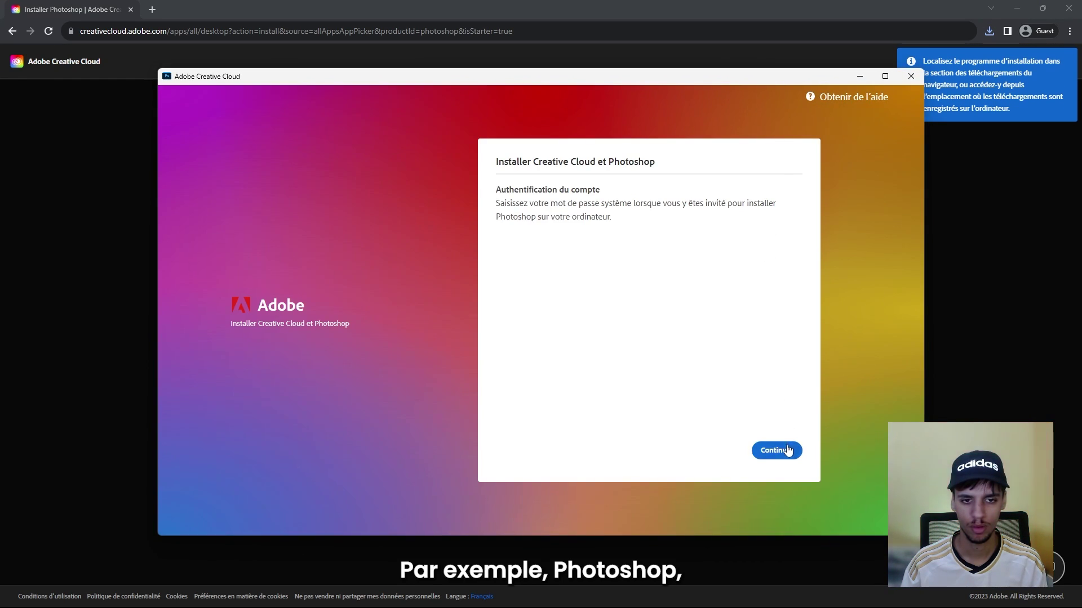
click(777, 451)
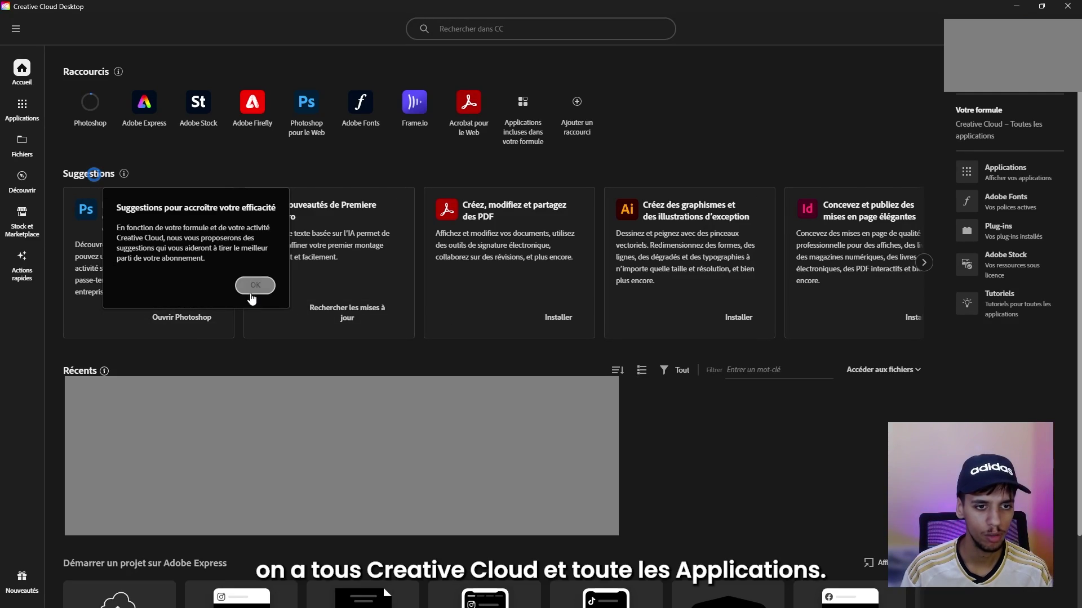
Queue Premiere Pro and After Effects with Cinema 4D for installation from the apps list.
click(254, 285)
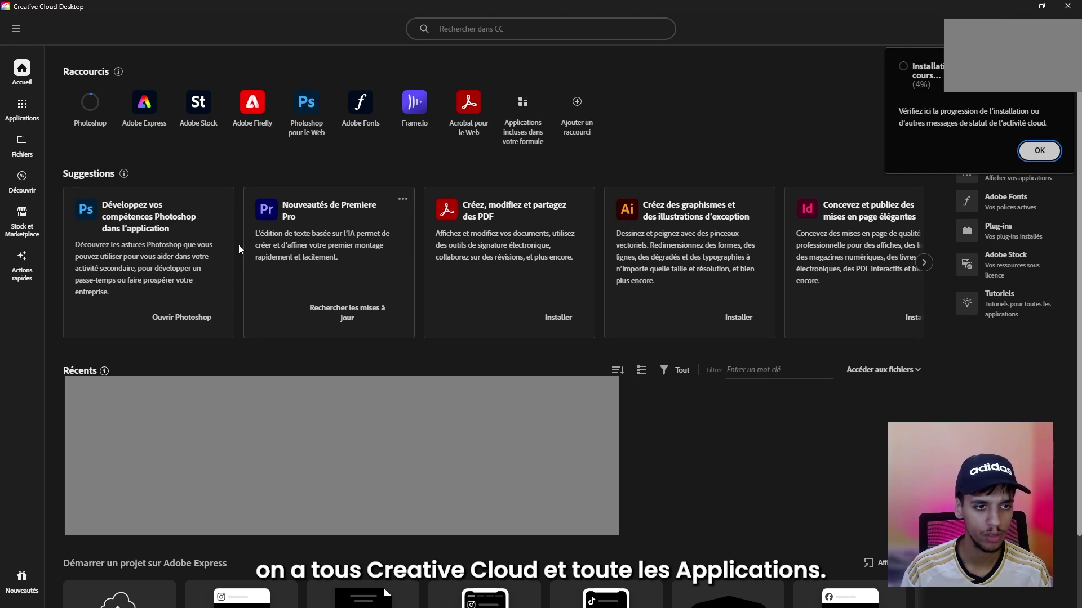
click(23, 113)
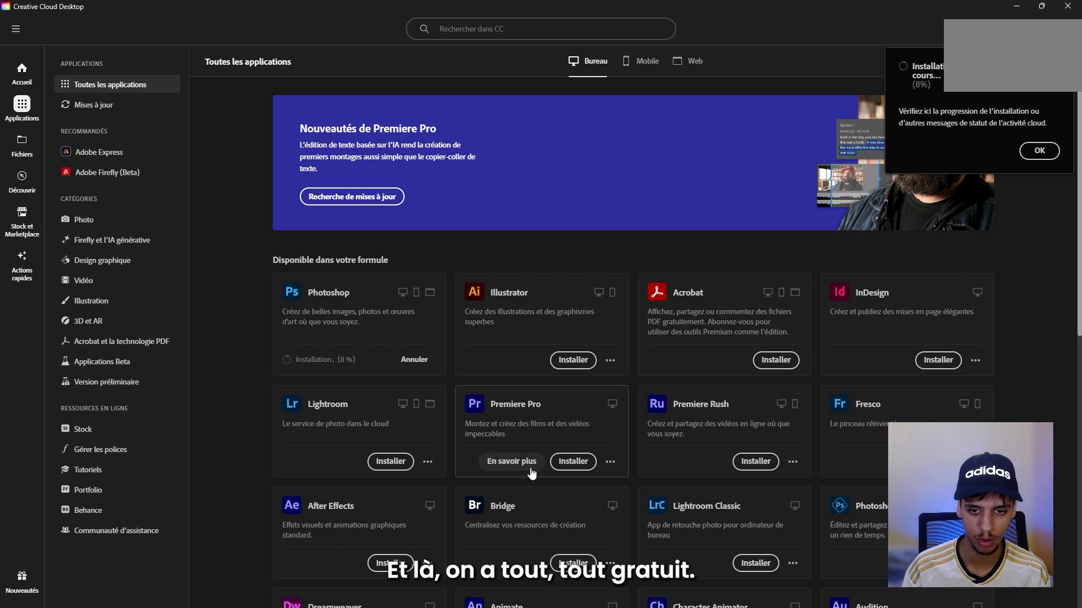
click(566, 464)
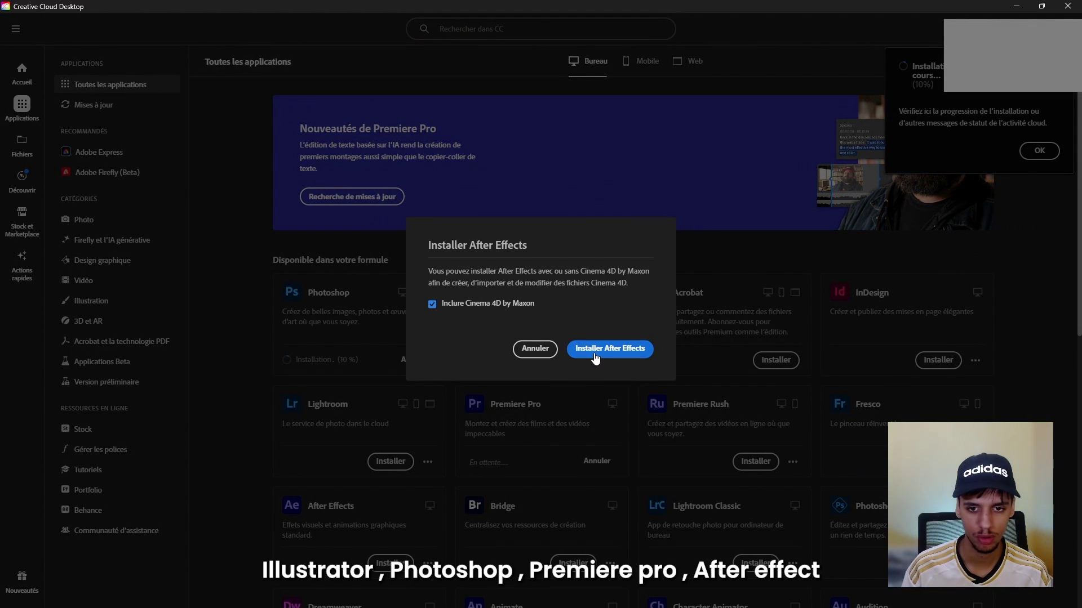
click(616, 348)
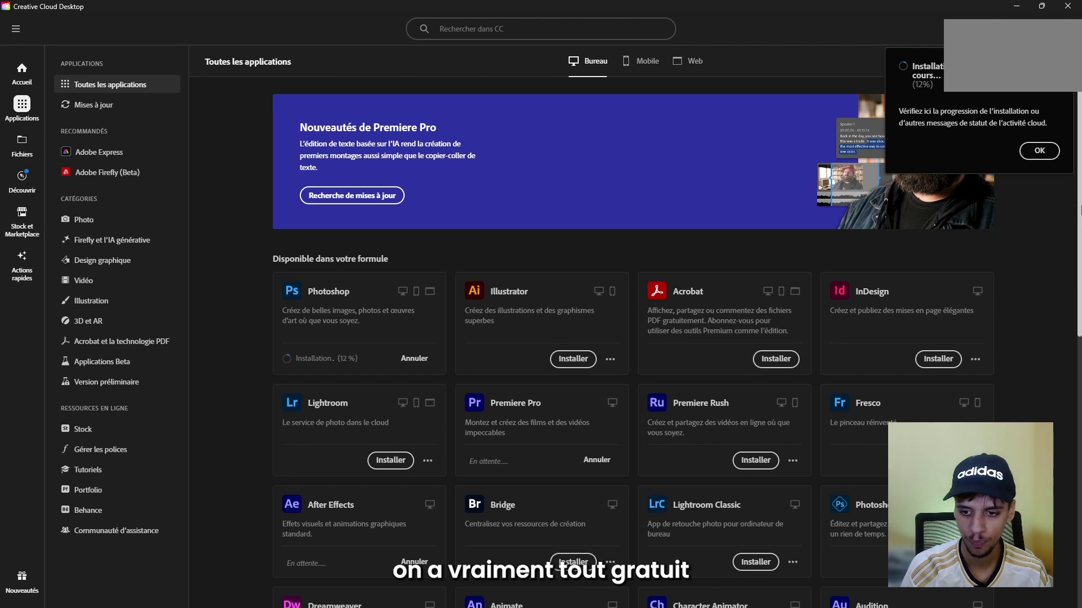
drag(1080, 210, 1080, 363)
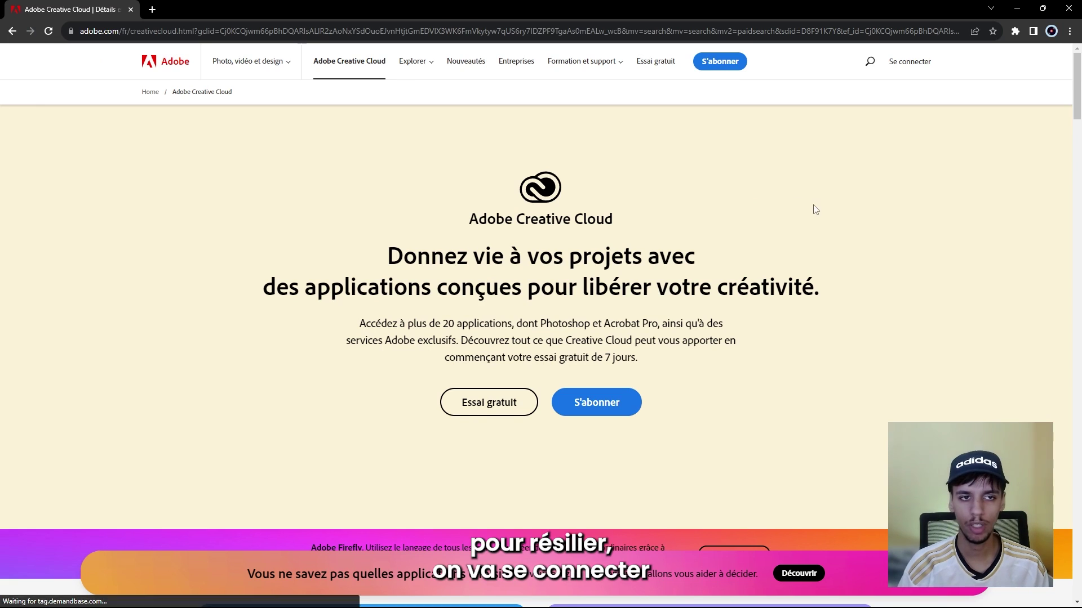
Sign in with the account e-mail and password, then open the Adobe account overview.
click(909, 61)
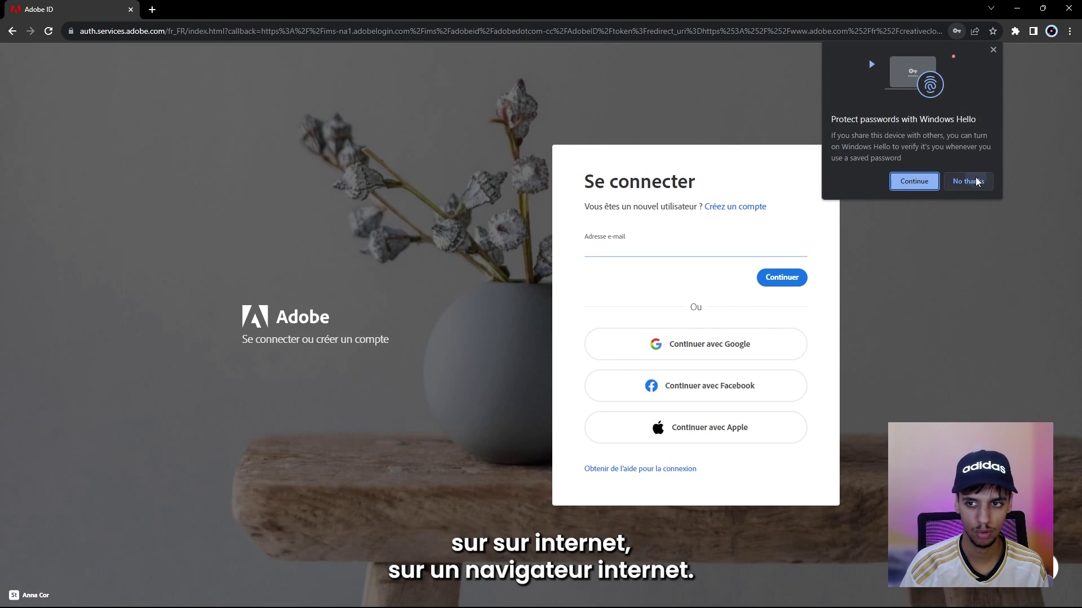
click(967, 181)
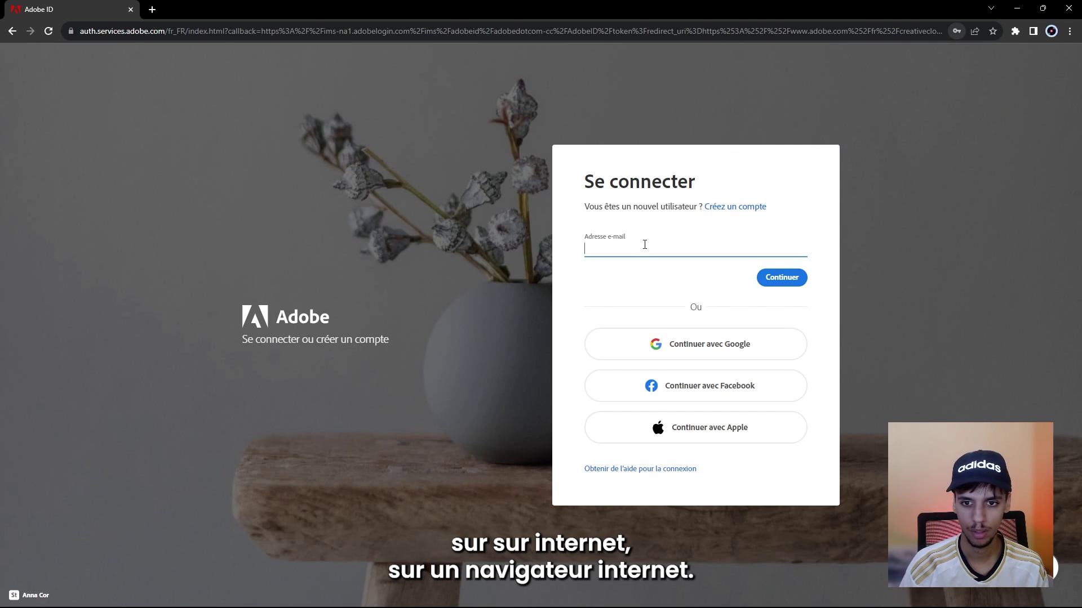
click(616, 249)
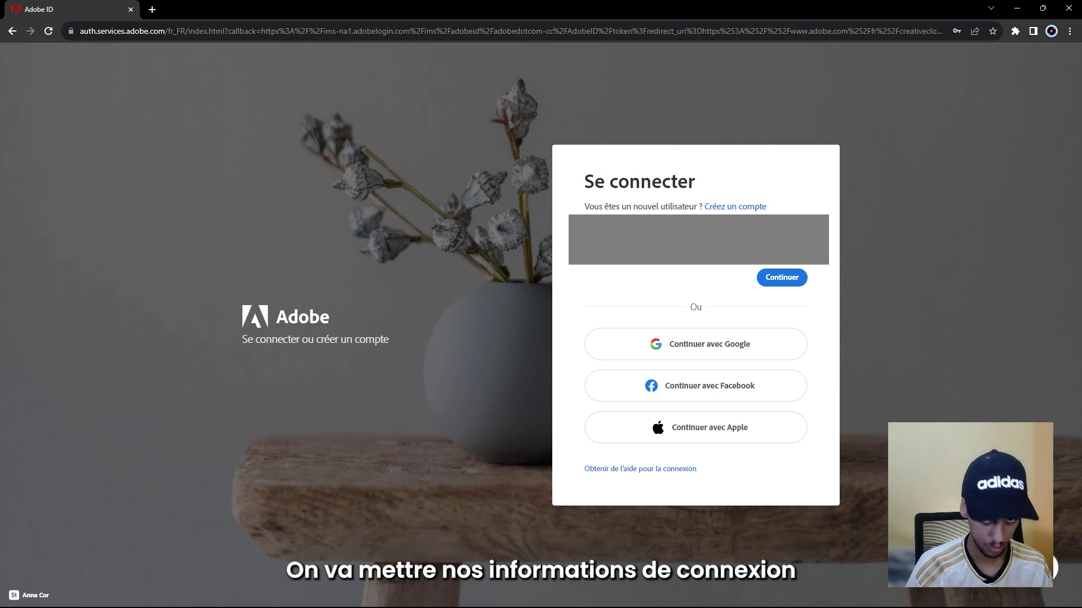
click(783, 281)
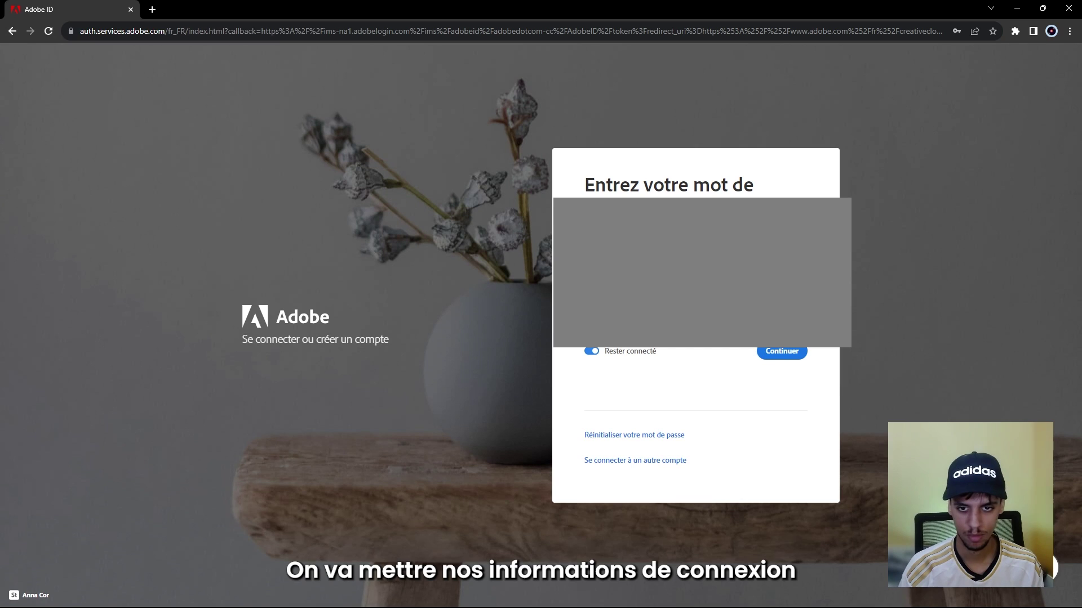
click(786, 356)
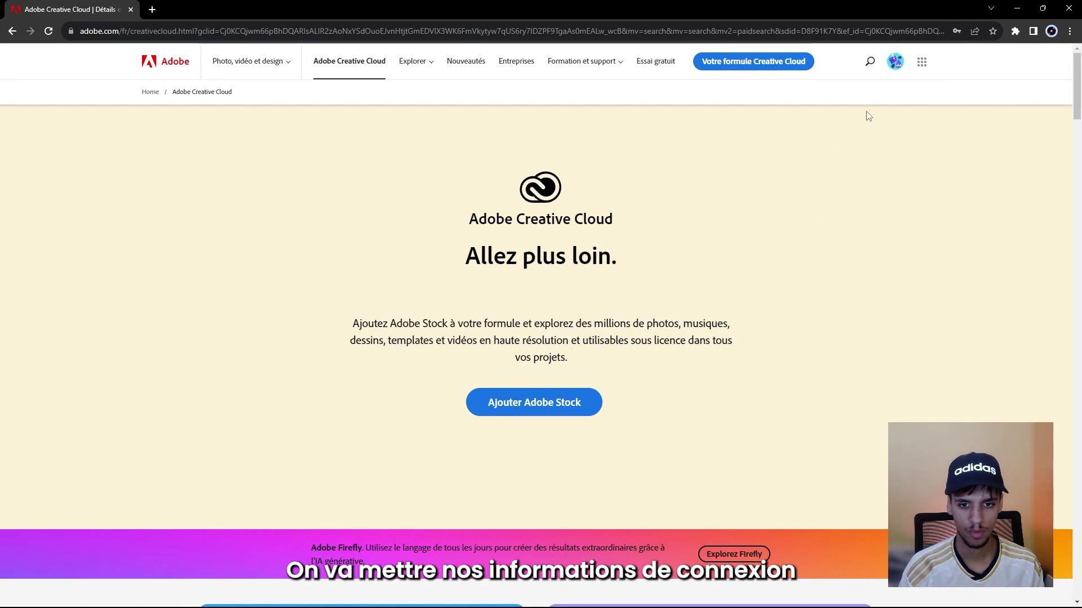
click(895, 62)
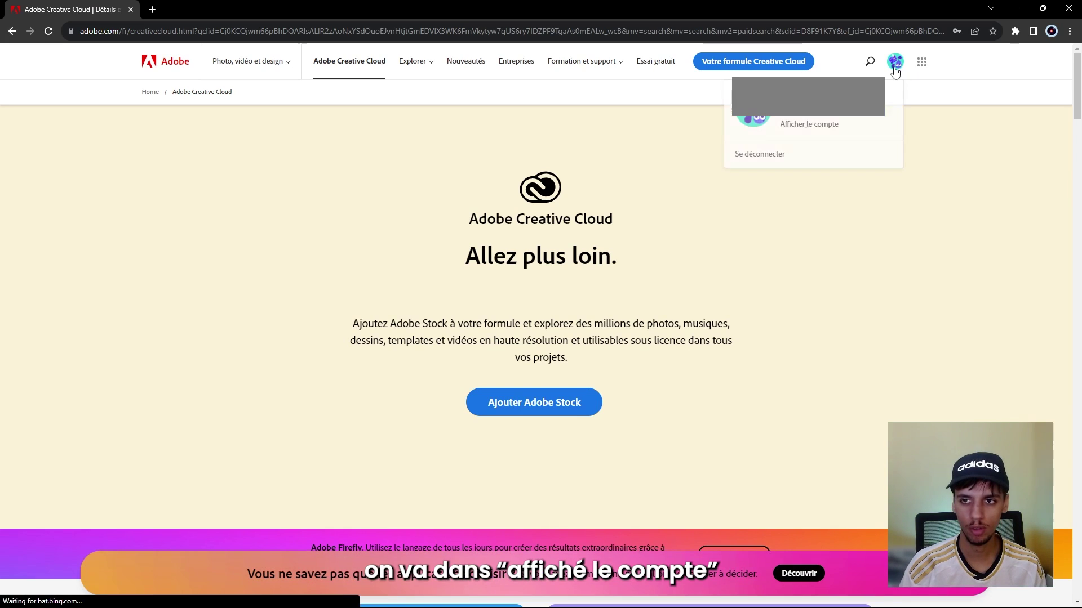
click(809, 125)
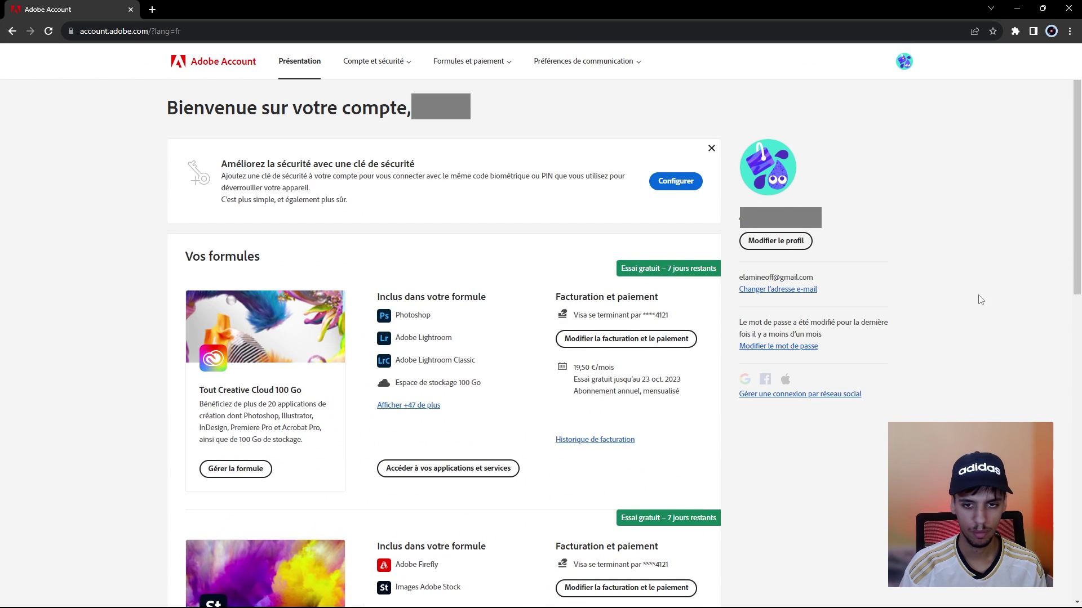
Begin cancelling the Tout Creative Cloud 100 Go trial, citing 'Ça revient trop cher' as reason.
click(235, 469)
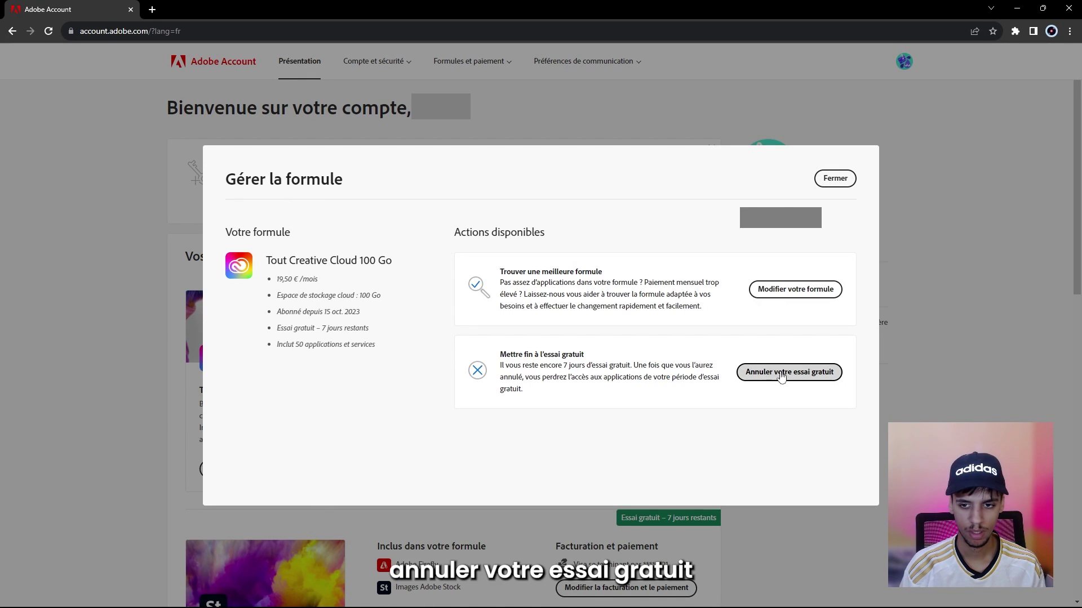
click(792, 376)
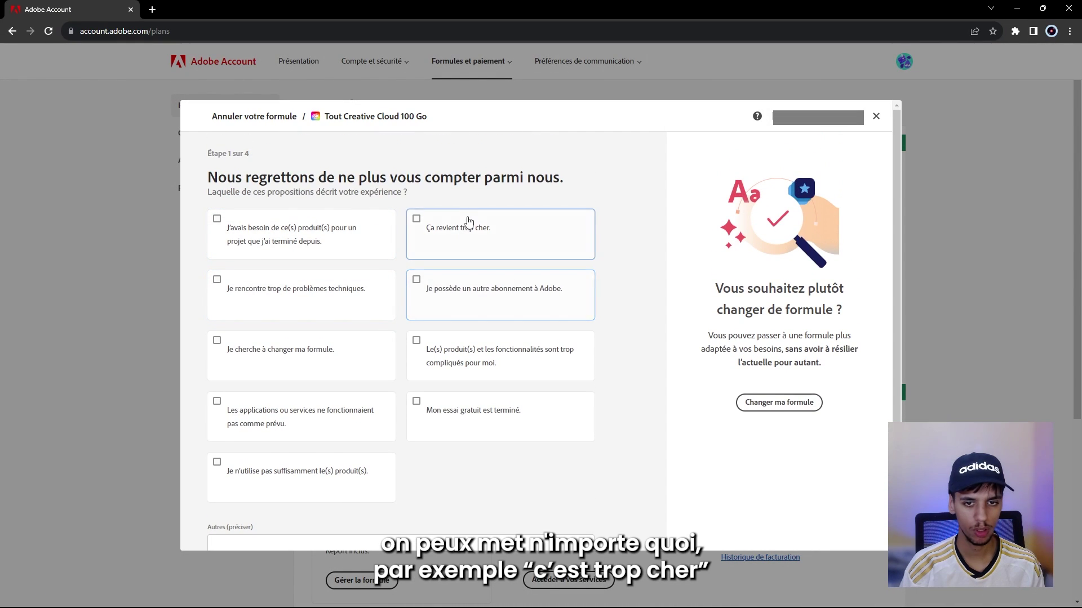
click(468, 224)
click(694, 348)
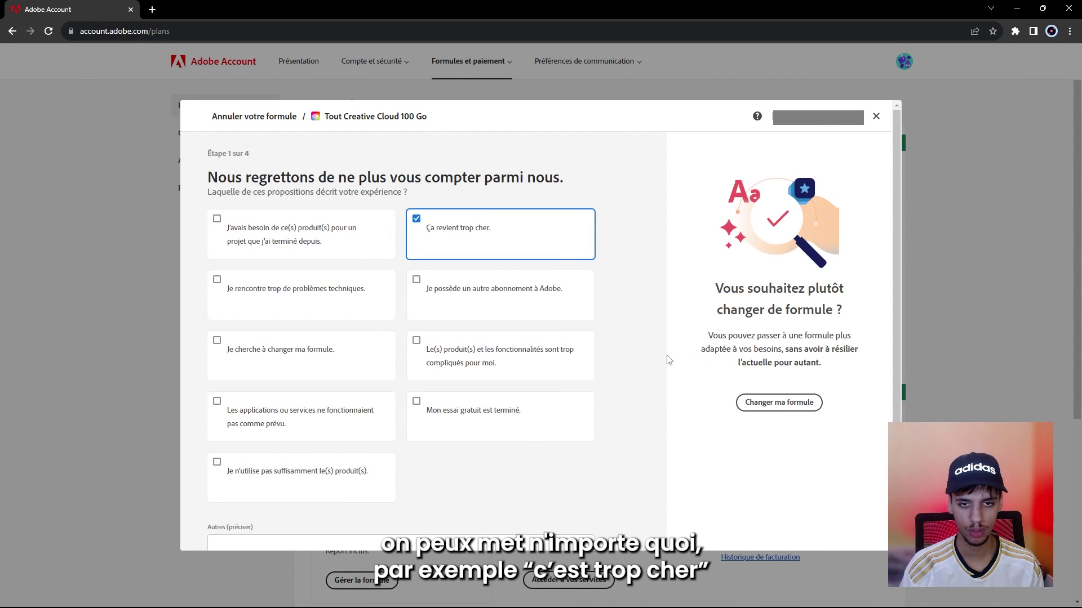
scroll(669, 357, down, 2)
click(225, 522)
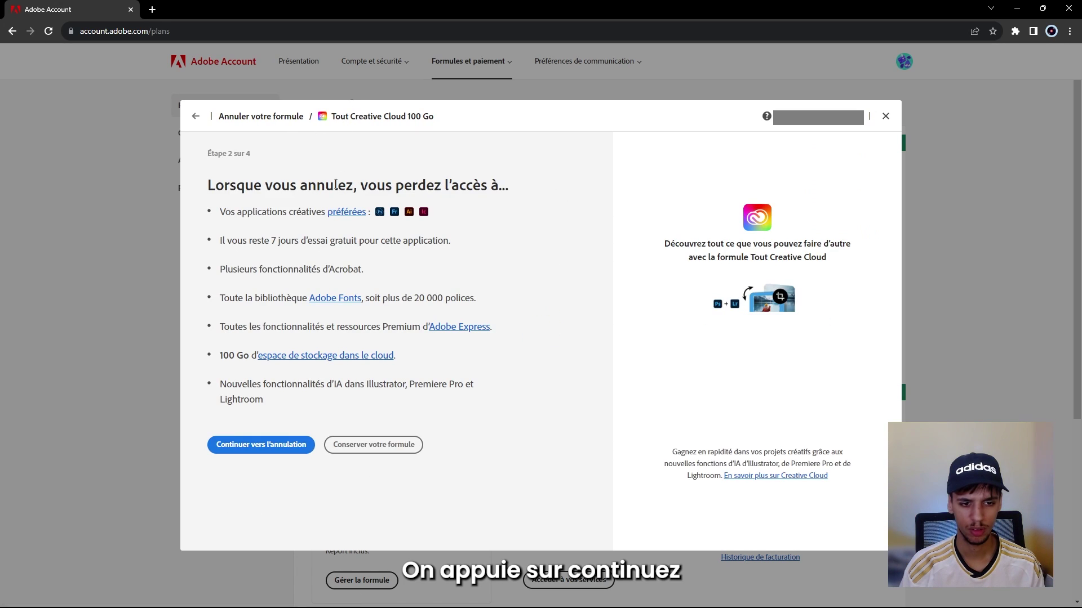
Proceed with cancellation, decline the retention offers, and confirm the subscription termination.
click(270, 449)
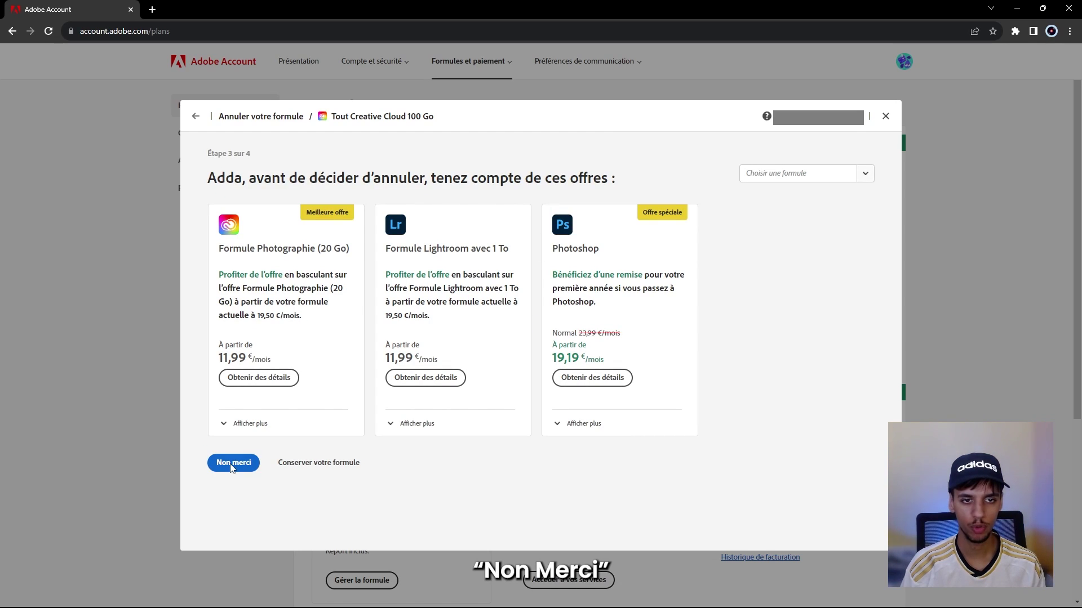
click(233, 463)
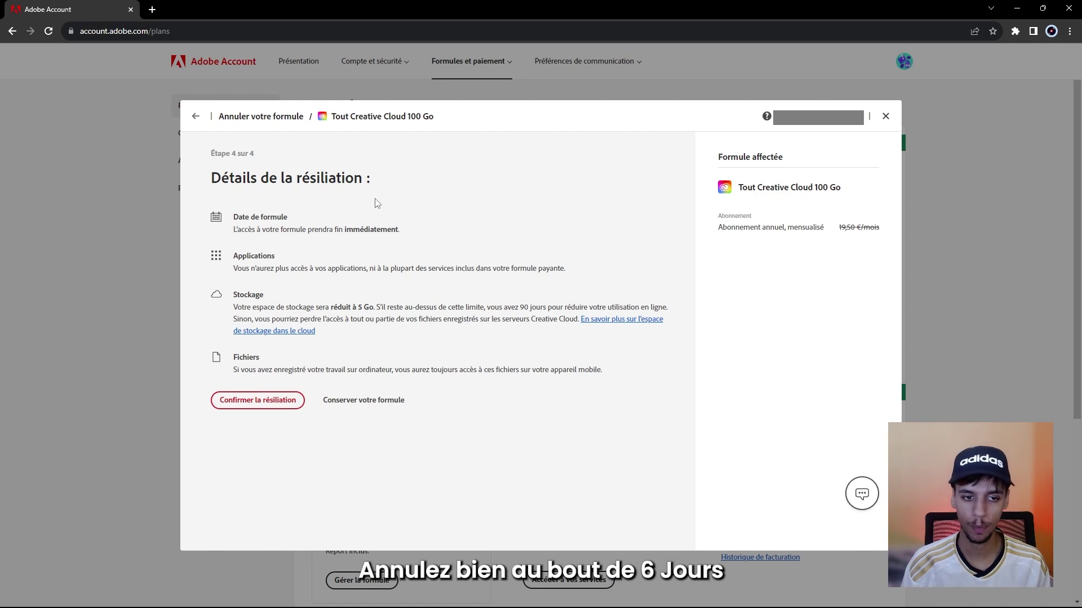
click(264, 400)
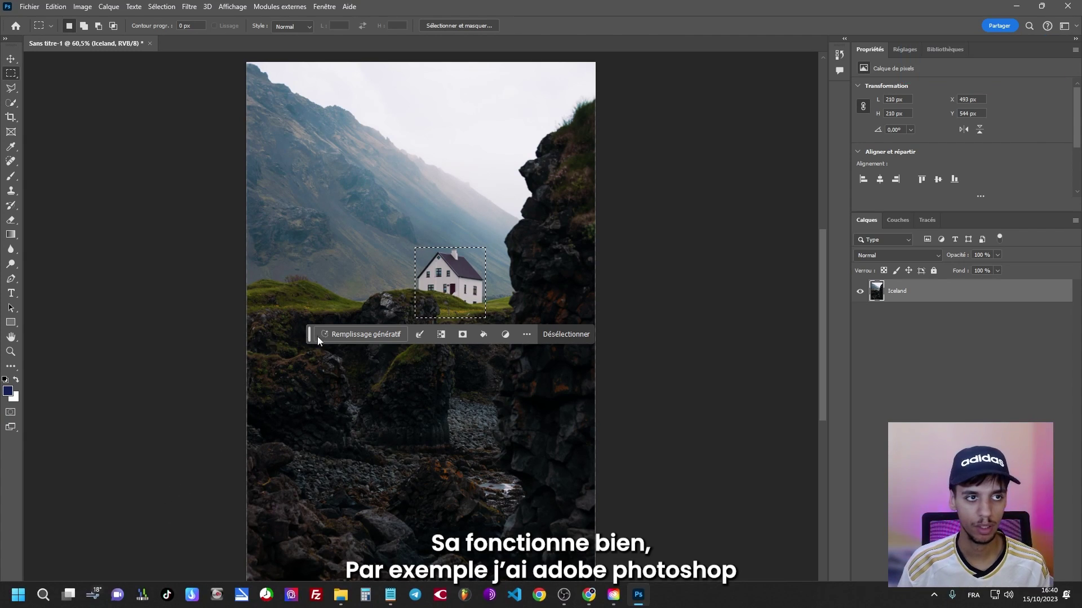
Clear the house selection in Photoshop with Désélectionner from the right-click menu.
right_click(451, 276)
click(473, 282)
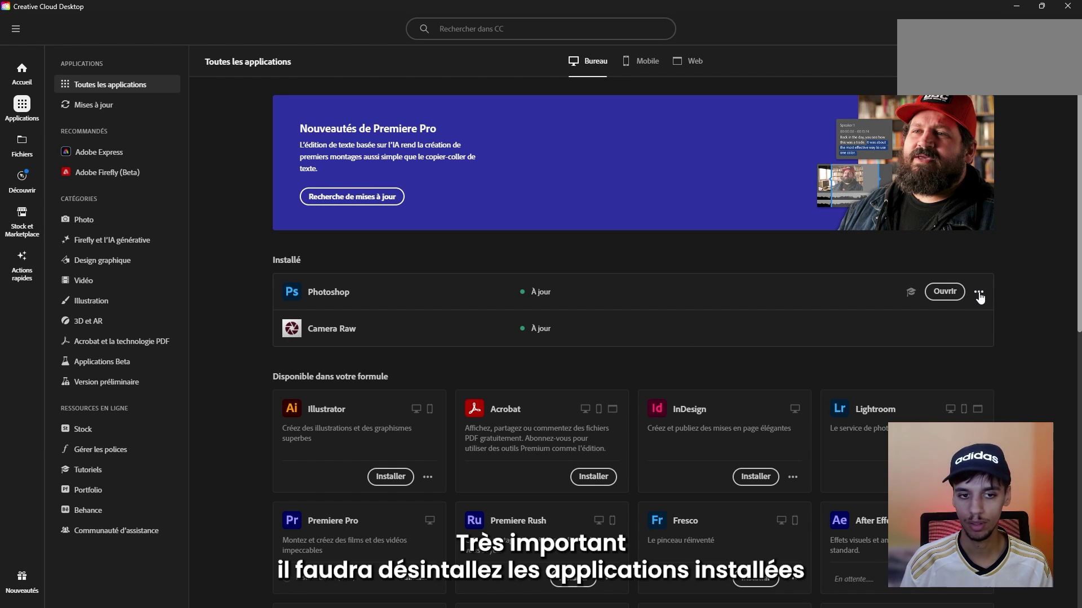
Uninstall Photoshop with Désinstaller, then choose Se déconnecter from the account menu.
click(978, 294)
click(942, 373)
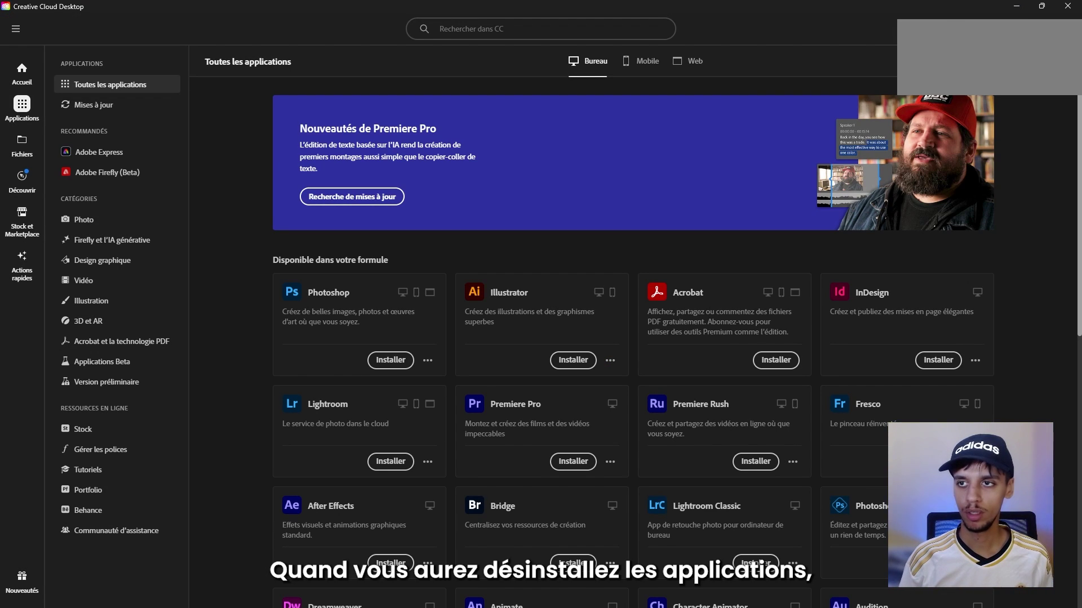
click(1062, 29)
click(928, 166)
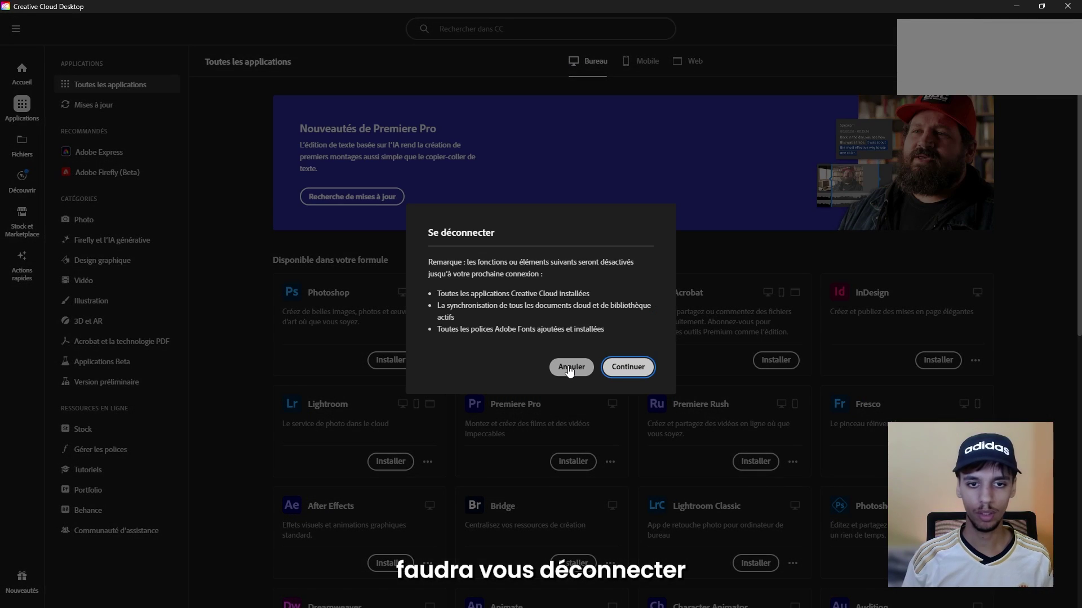